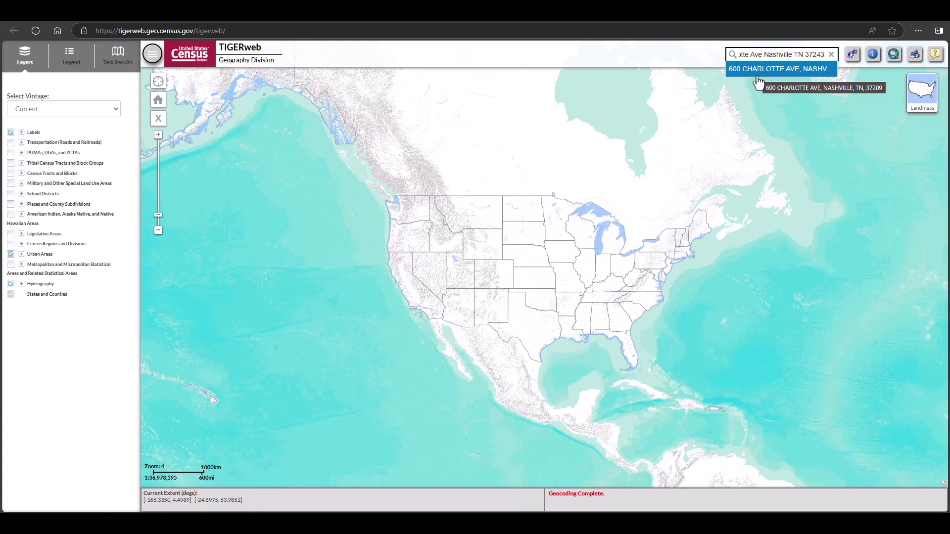
Step: Locate the suggested Nashville address on the map and overlay the Census Tracts and Blocks layer on the surrounding urban area
left_click(756, 72)
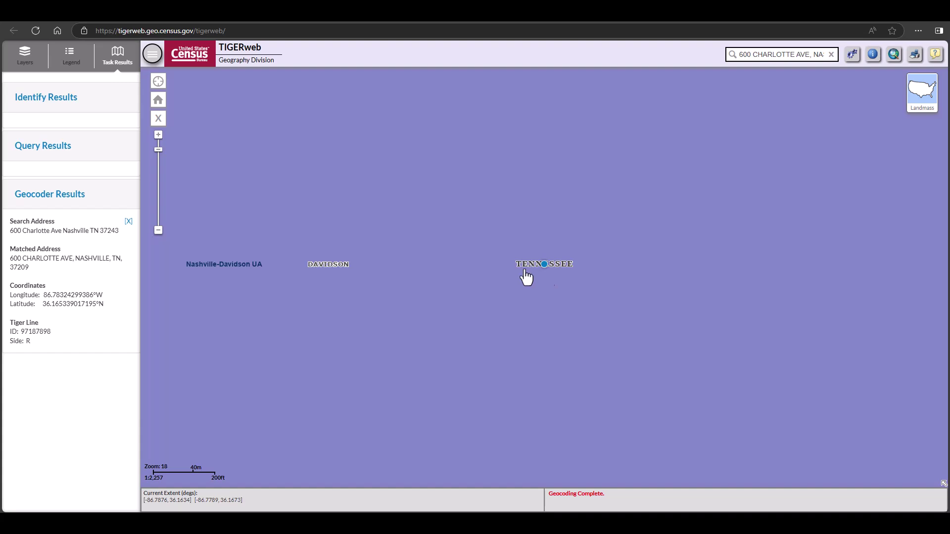
left_click_drag(159, 154, 166, 186)
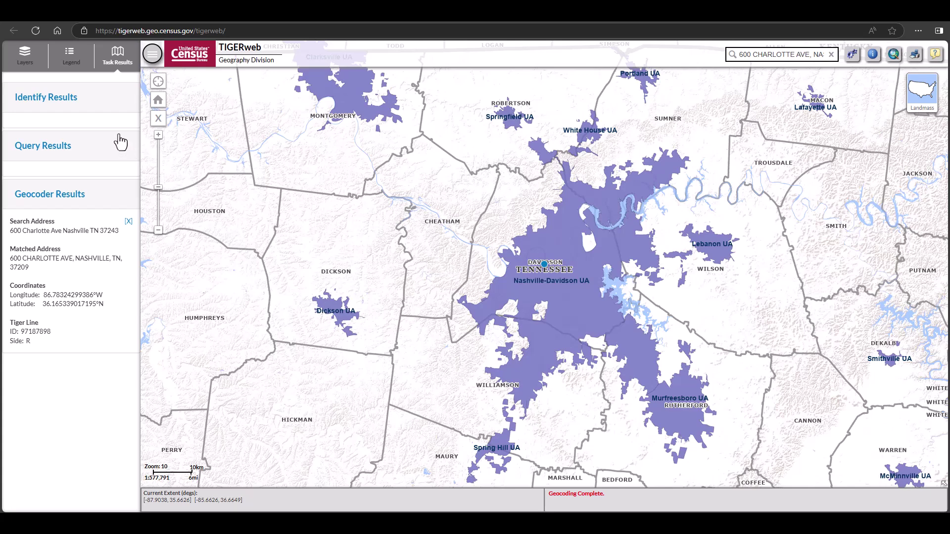
left_click(24, 57)
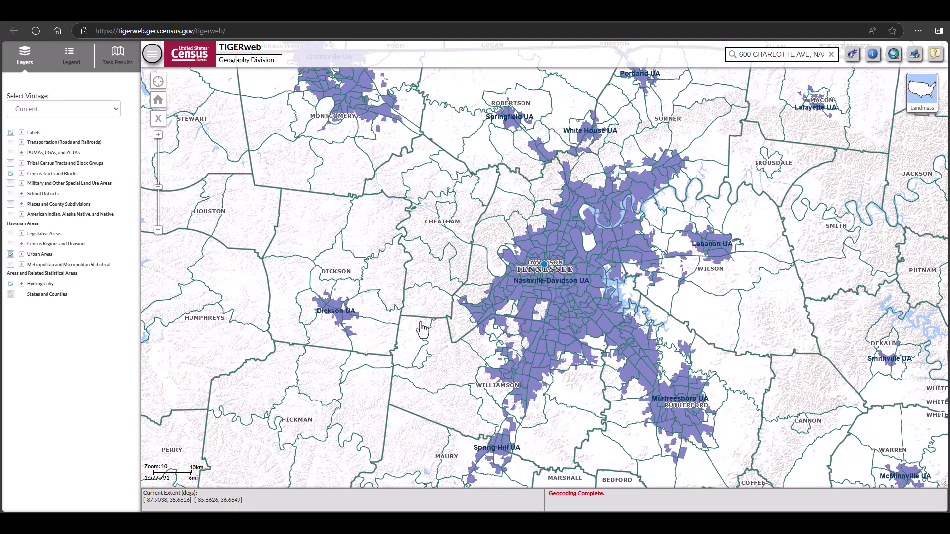
scroll(456, 326, "up", 1)
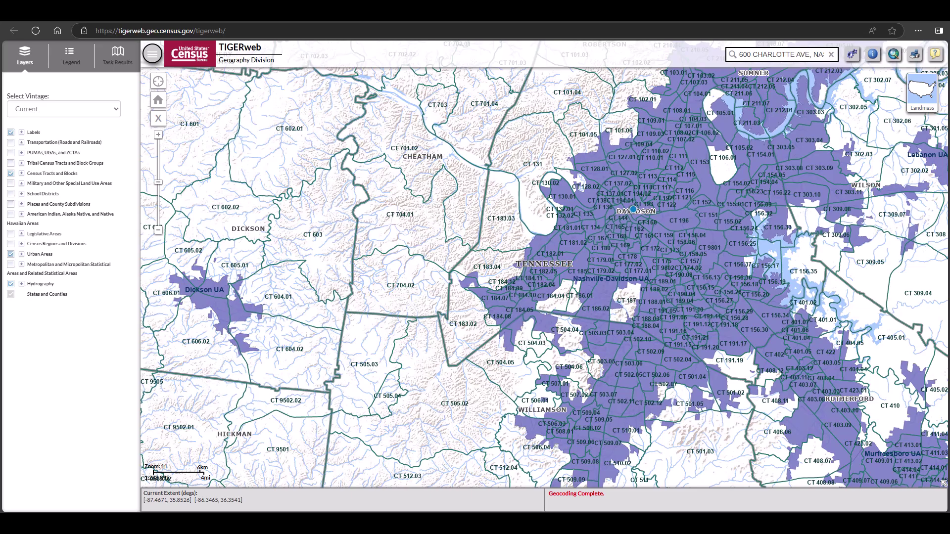
scroll(548, 329, "down", 2)
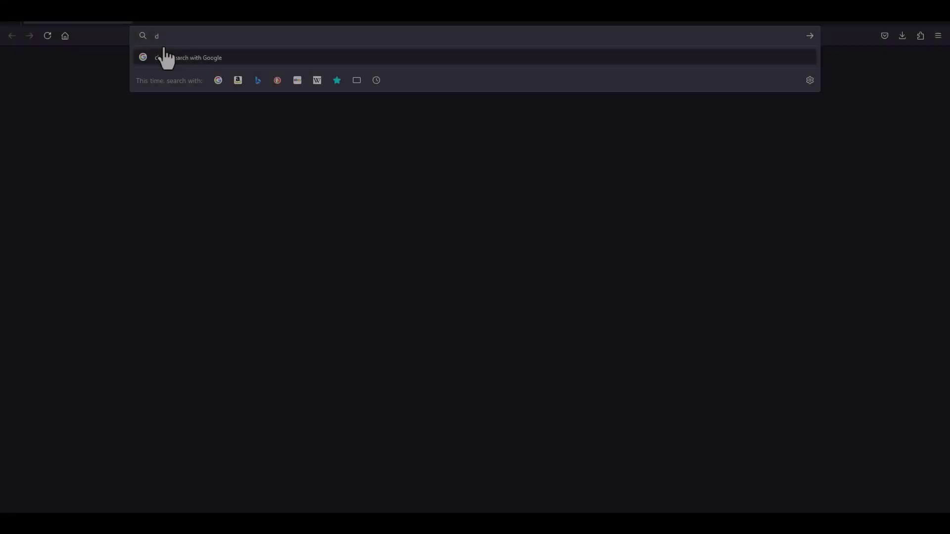
Step: Go to data.census.gov and open its map view from the advanced search
type("ata")
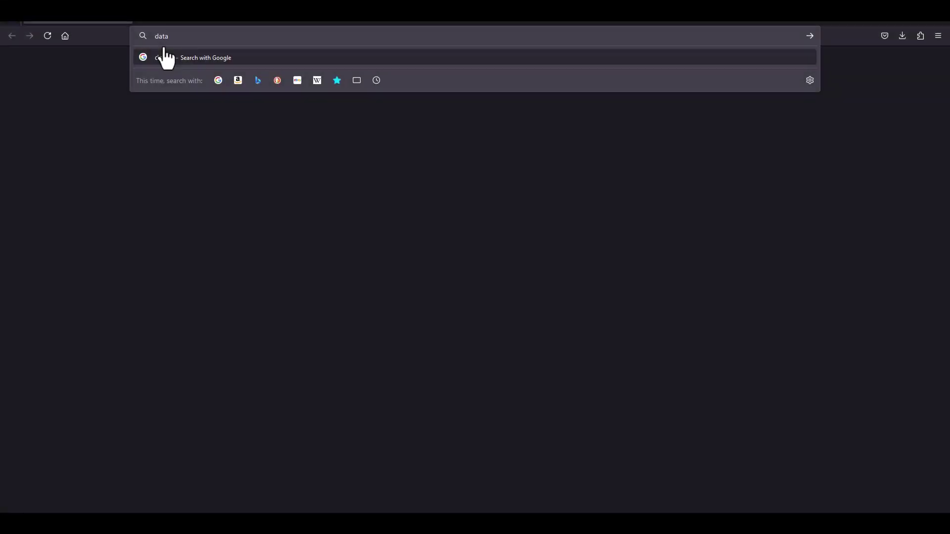
type(".census.gov")
key("Return")
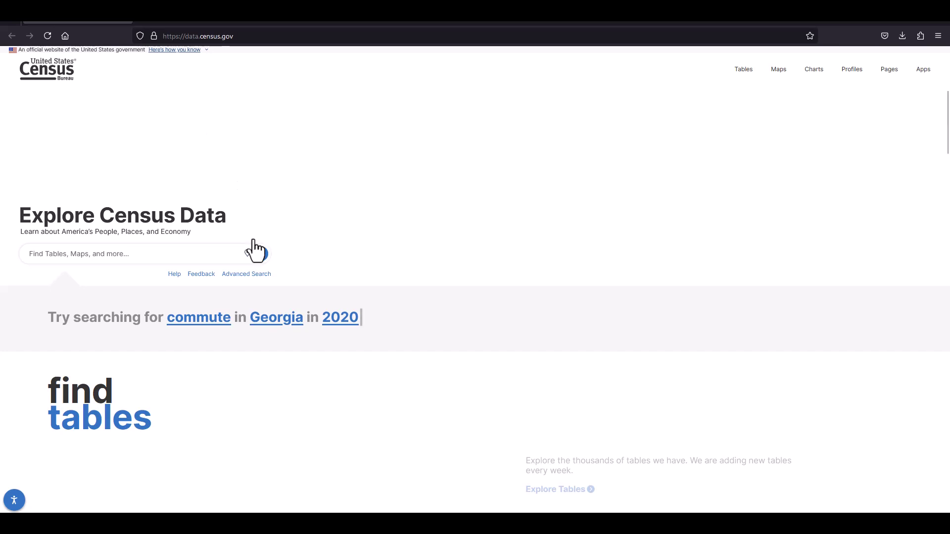
left_click(249, 285)
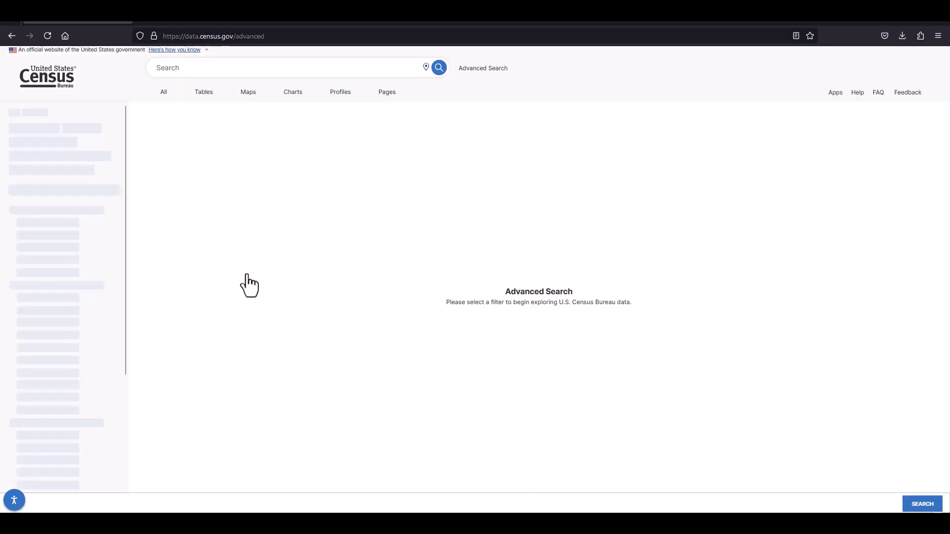
left_click(245, 100)
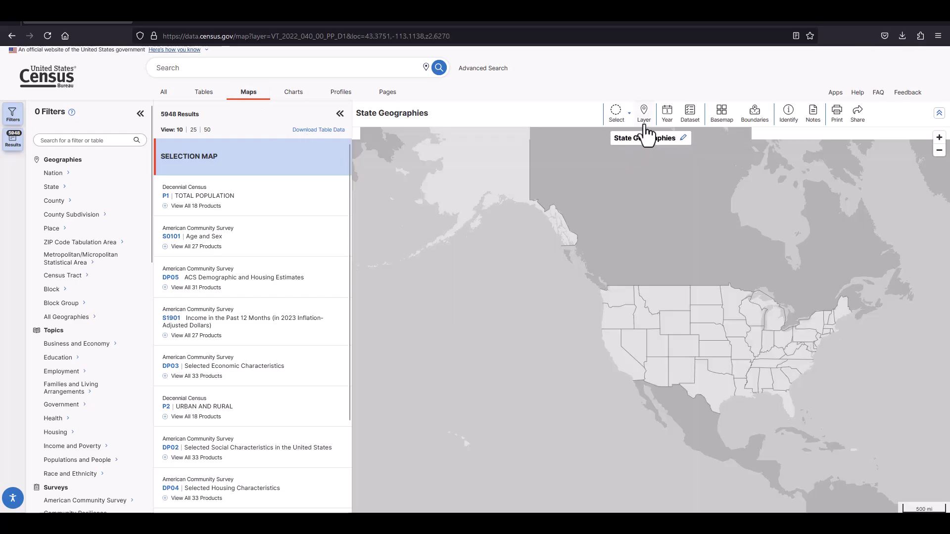
Step: Search the layer list for "Urban Area" and set the map layer to Urban Area (2020)
left_click(644, 124)
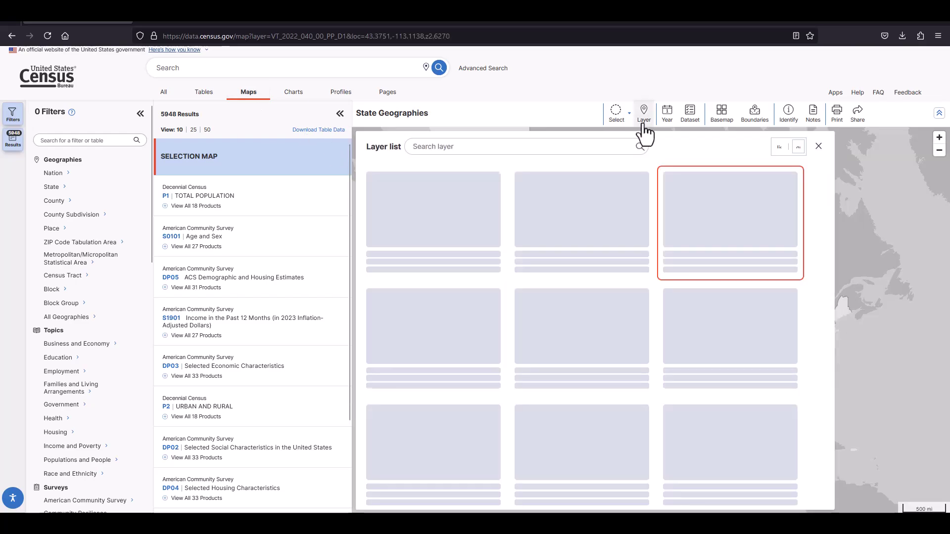
left_click_drag(829, 195, 813, 460)
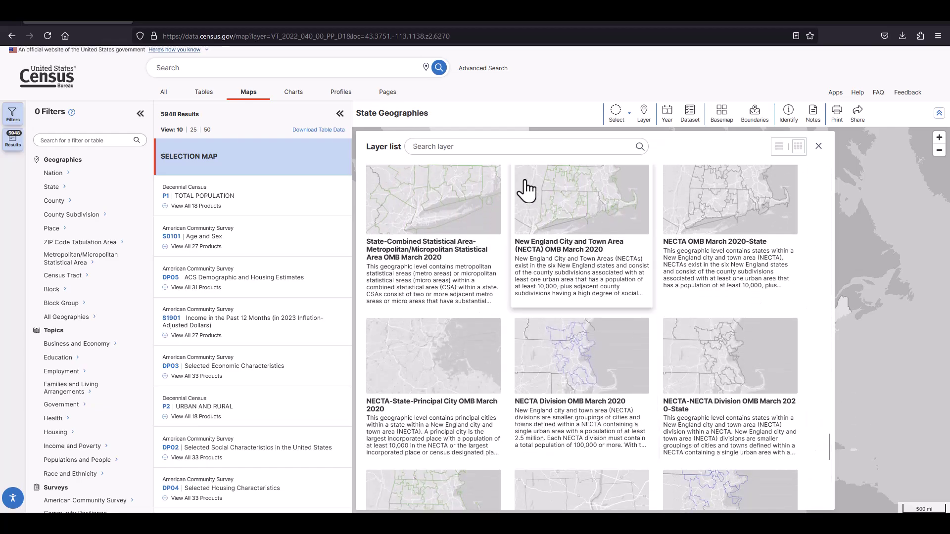
left_click(444, 151)
type("Urban Area")
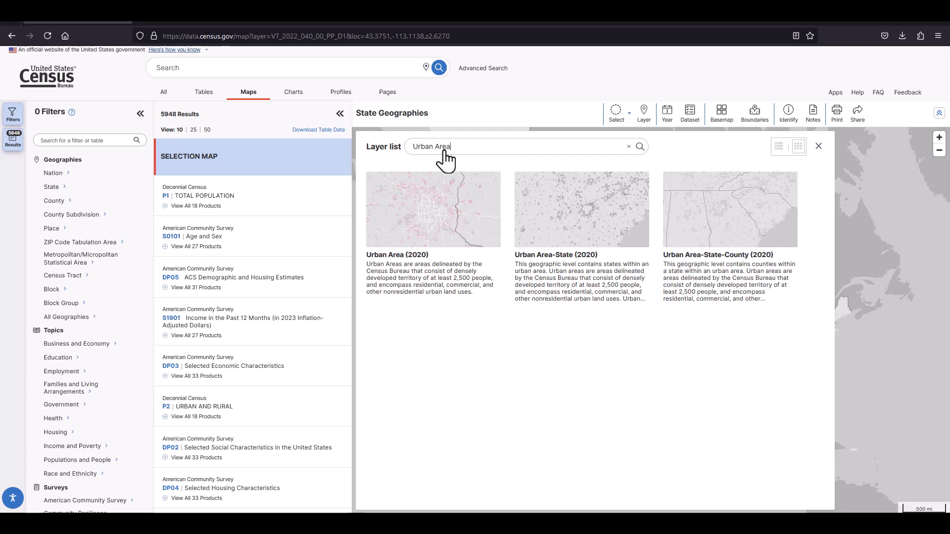
left_click(432, 217)
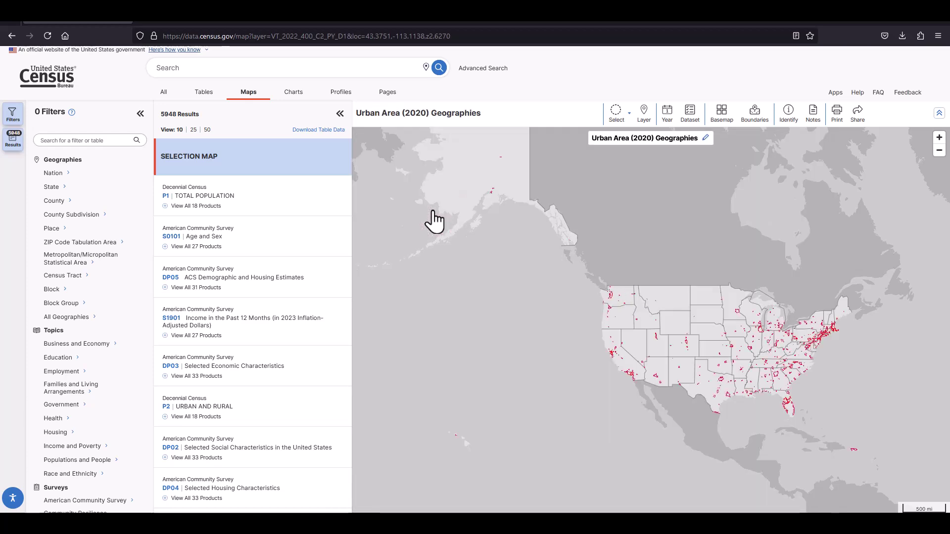
Step: Find the Firestone--Frederick urban area north of Denver, Colorado, and select it on the map
left_click(939, 141)
left_click(939, 141)
left_click_drag(750, 292, 636, 212)
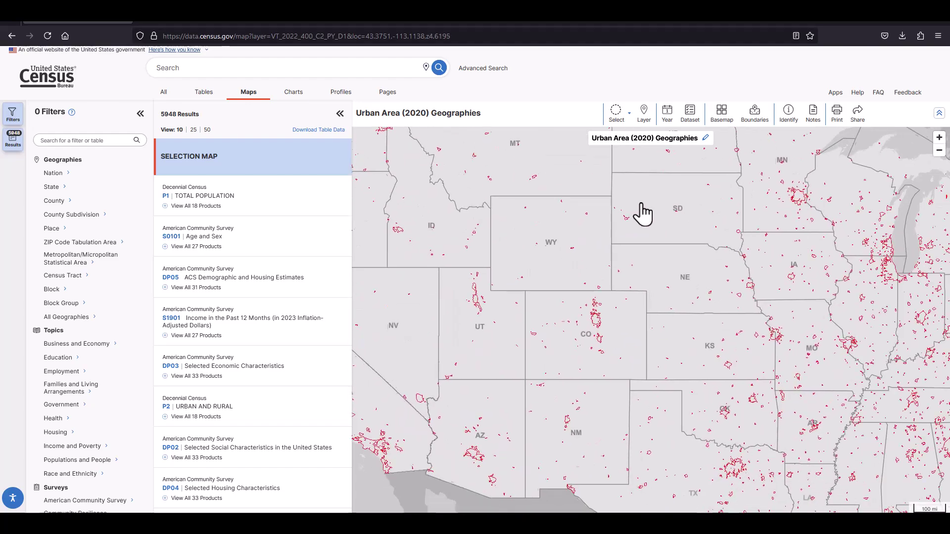
left_click(939, 141)
left_click(939, 140)
left_click(939, 140)
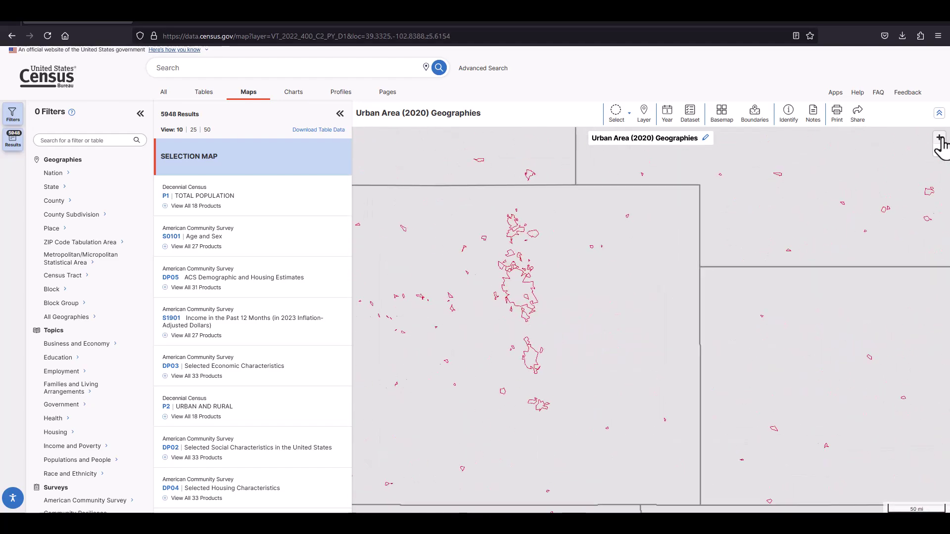
left_click_drag(708, 327, 763, 375)
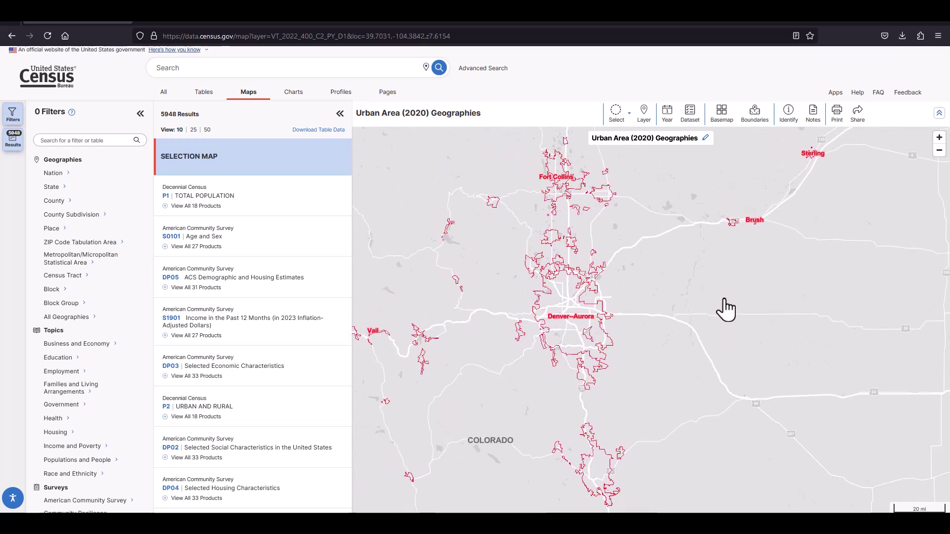
scroll(699, 295, "up", 2)
left_click_drag(699, 295, 792, 442)
scroll(724, 395, "up", 3)
left_click_drag(663, 387, 830, 408)
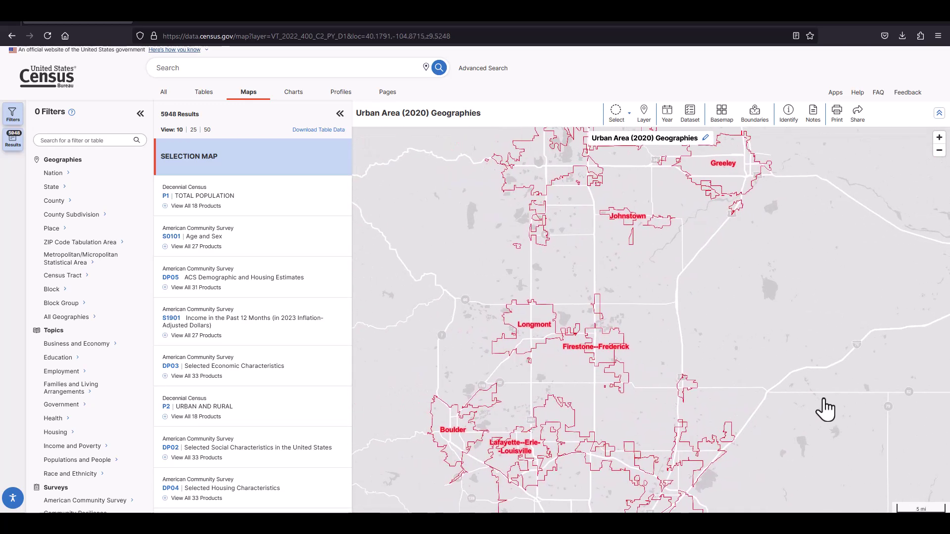
scroll(684, 375, "up", 2)
left_click_drag(684, 375, 795, 282)
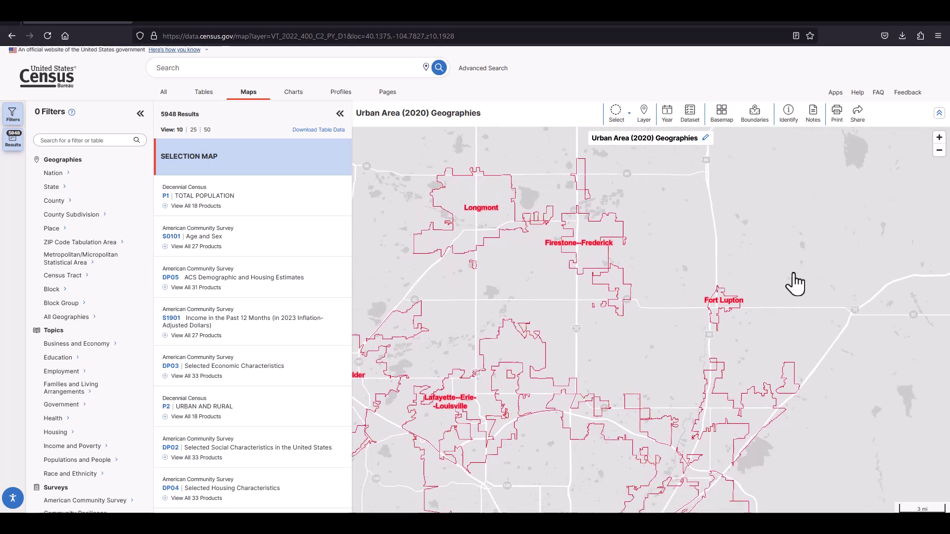
left_click(582, 249)
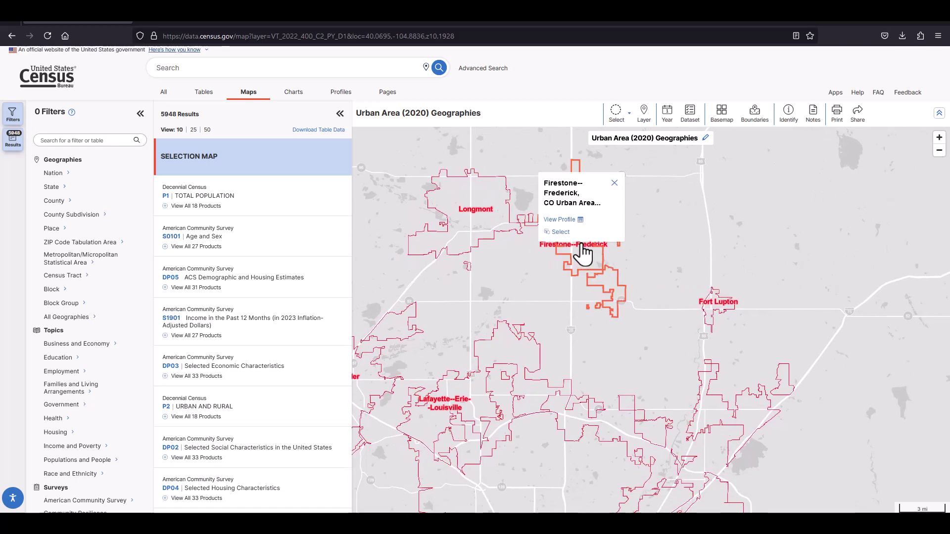
left_click(559, 236)
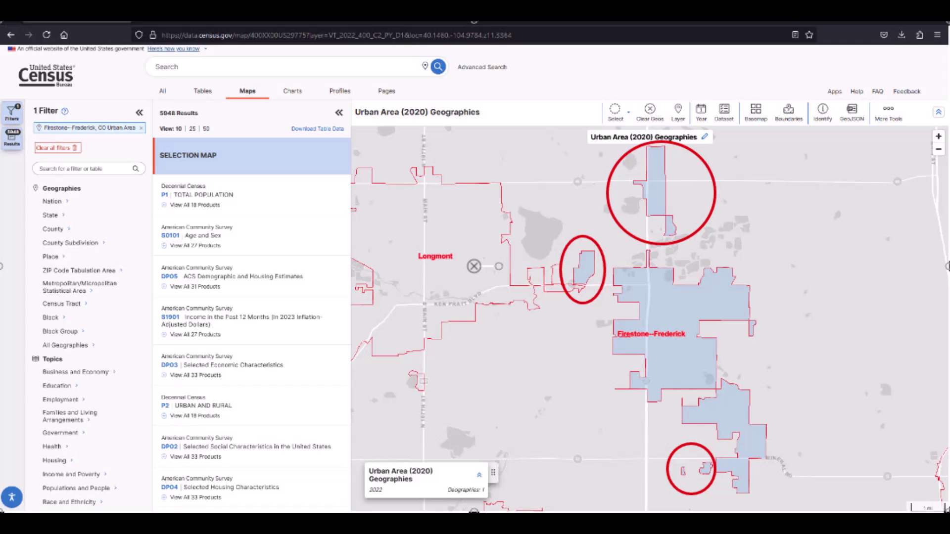
Step: View the profile of the Firestone--Frederick urban area and look through its summary statistics and population charts
left_click(667, 354)
left_click(645, 318)
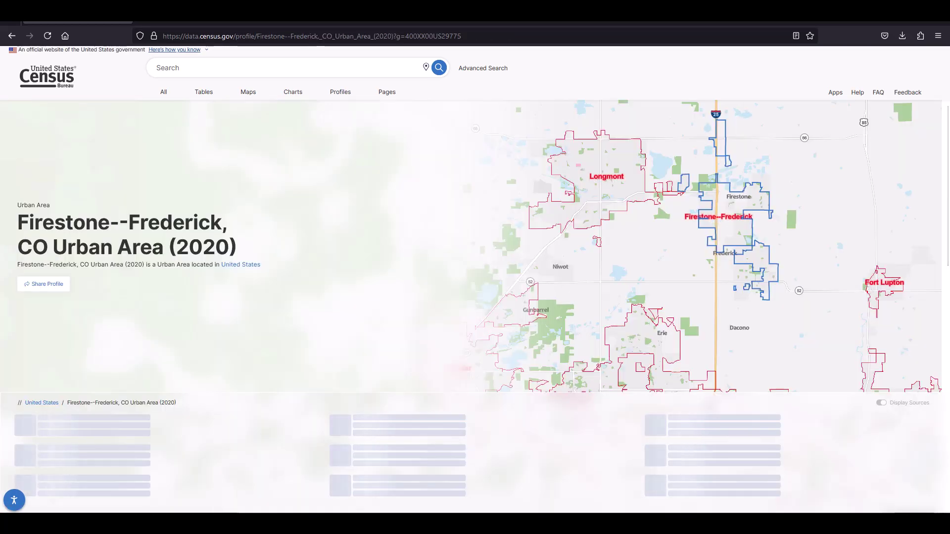
scroll(650, 327, "down", 6)
scroll(651, 326, "down", 10)
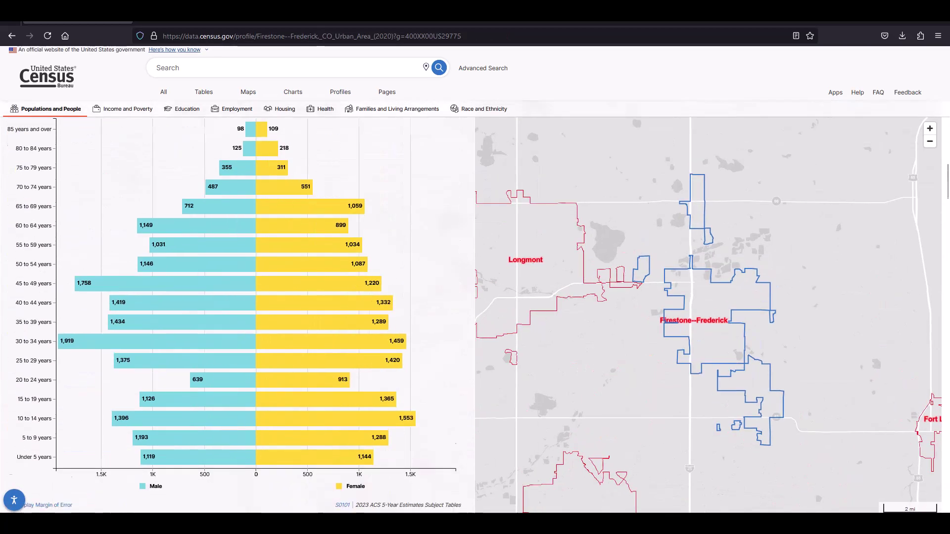
scroll(651, 327, "down", 3)
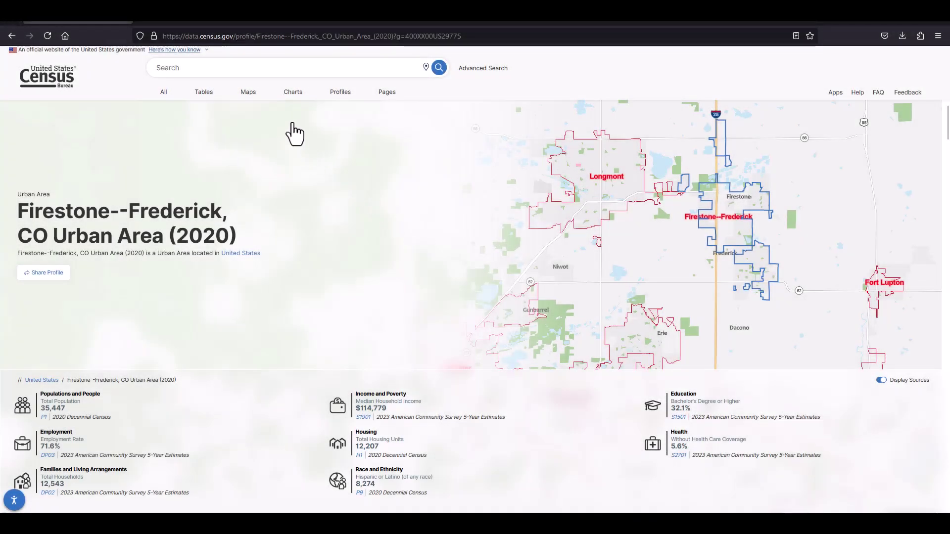
Step: Return to the map and change its geographic layer to Census Tract, searching the layer list for "census tr"
left_click(245, 99)
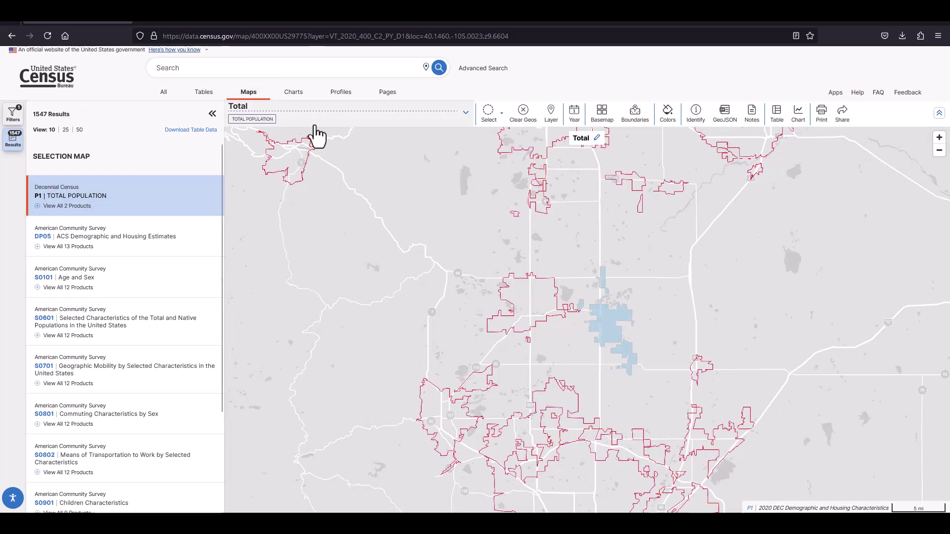
left_click(550, 118)
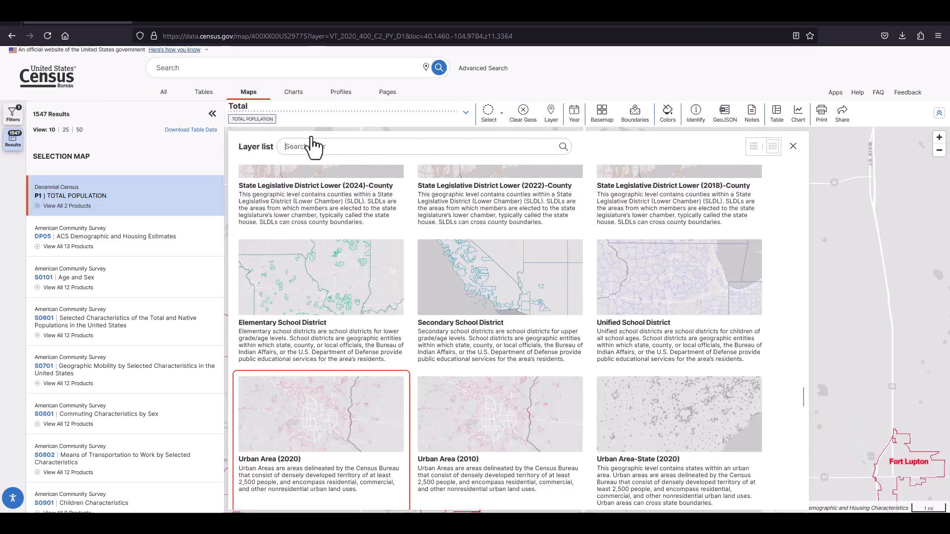
type("census")
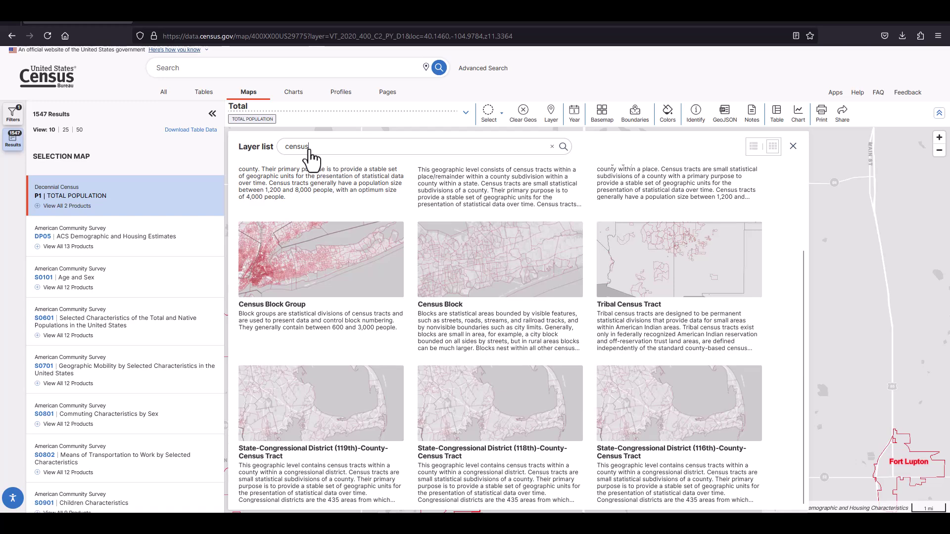
type(" t")
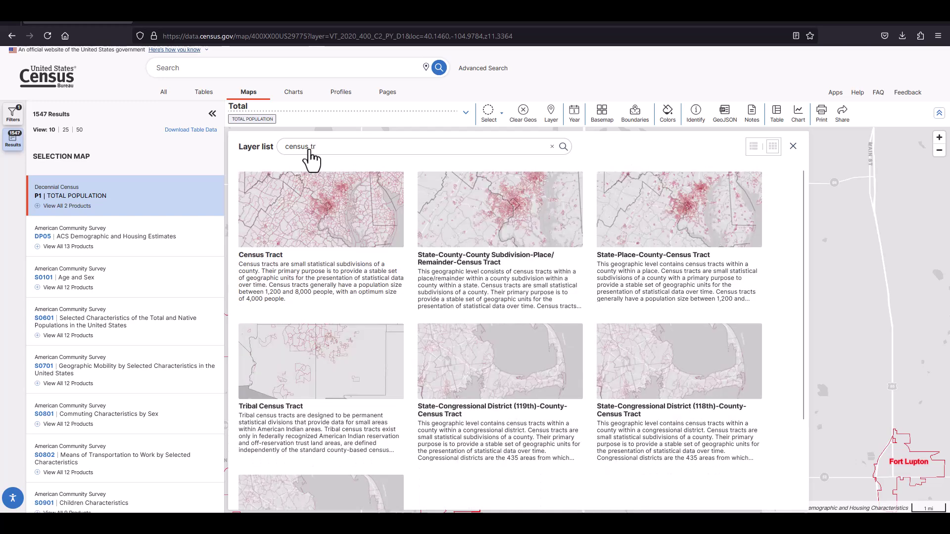
type("r")
left_click(293, 213)
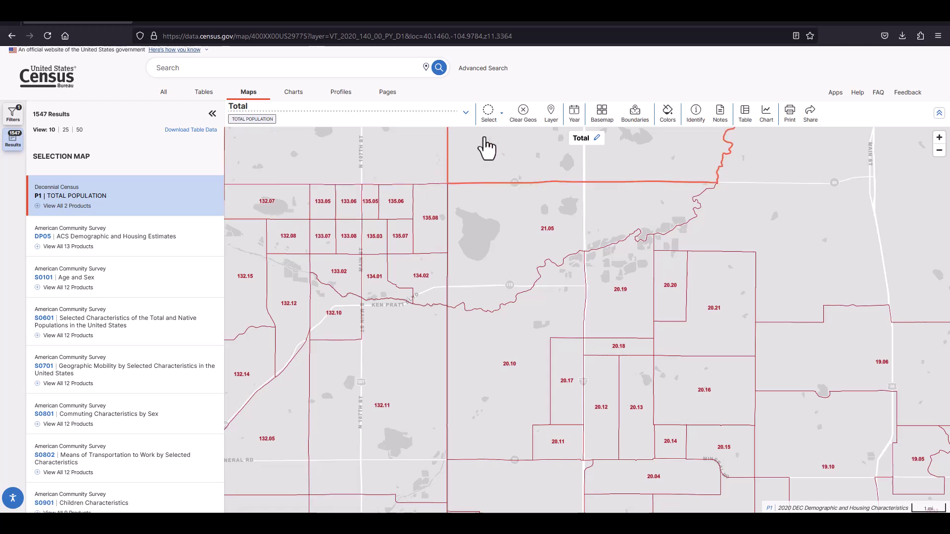
Step: Select the census tracts from eastern Longmont to the Firestone--Frederick area with a circle selection
left_click(501, 123)
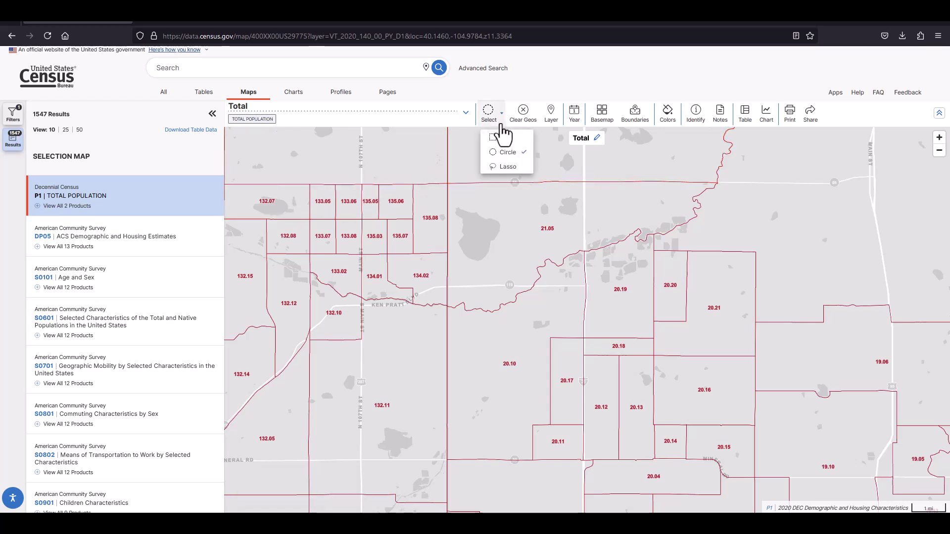
left_click(496, 157)
left_click_drag(381, 314, 568, 438)
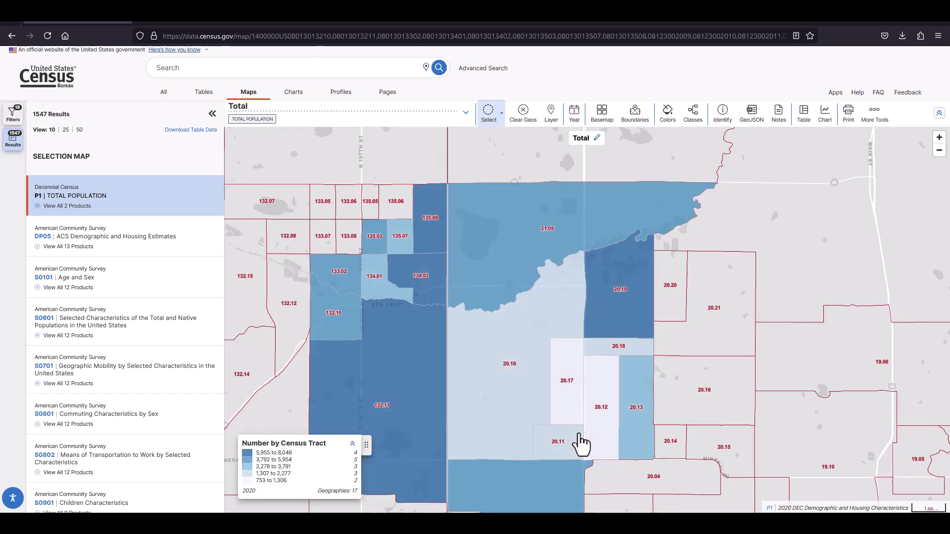